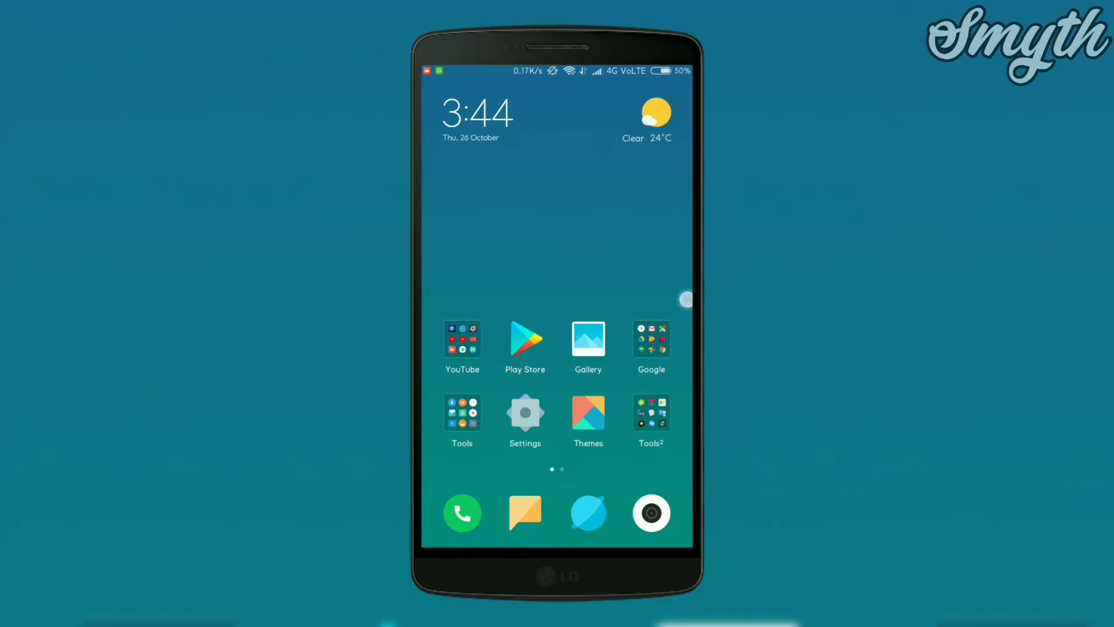
From the home screen, go to Settings > About phone > System updates and select Choose update package
left_click_drag(657, 299, 436, 384)
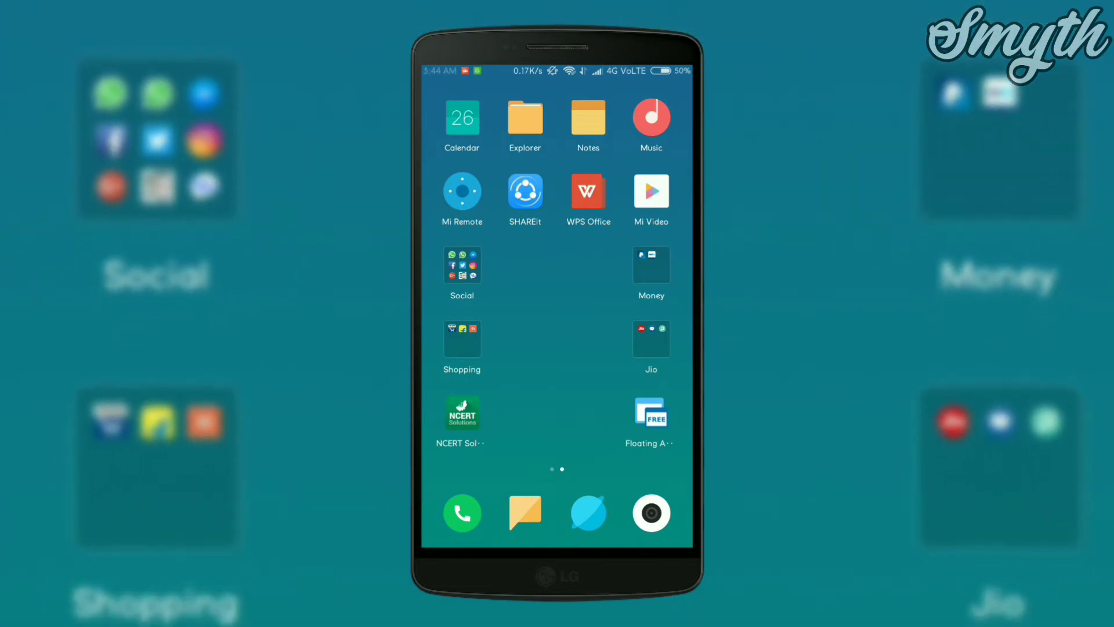
left_click_drag(488, 396, 646, 396)
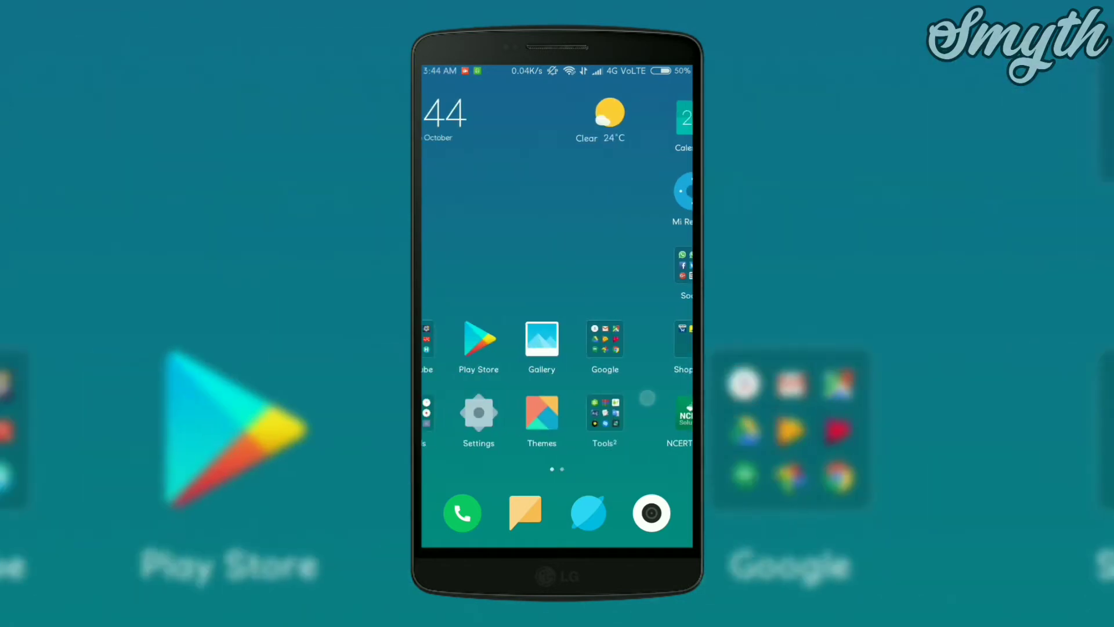
left_click(525, 415)
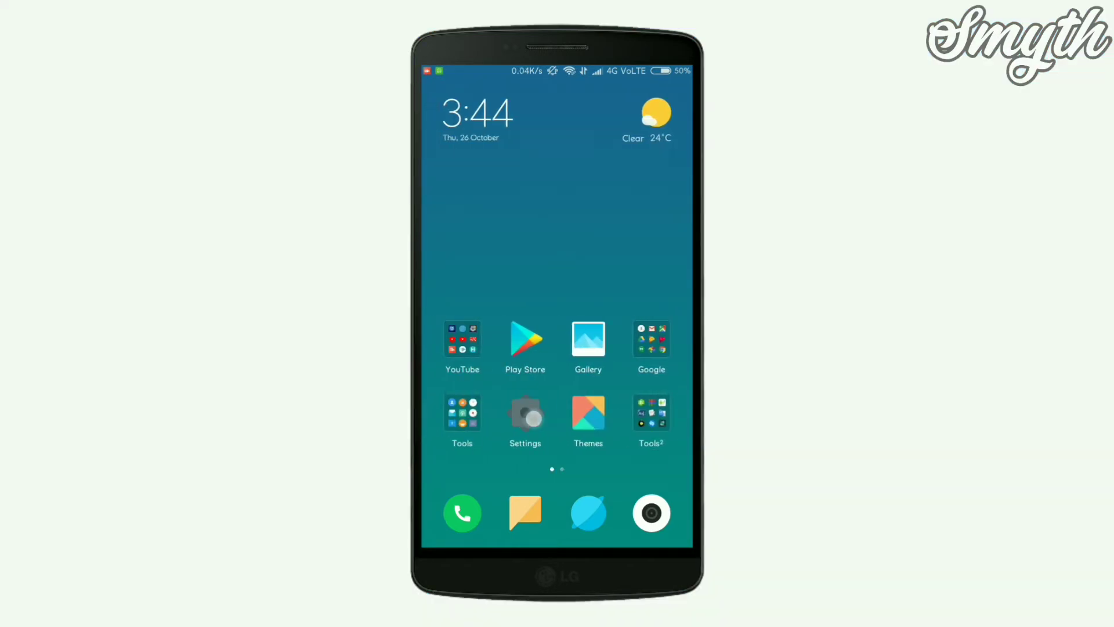
scroll(557, 348, "down", 5)
scroll(556, 348, "down", 5)
scroll(560, 406, "down", 2)
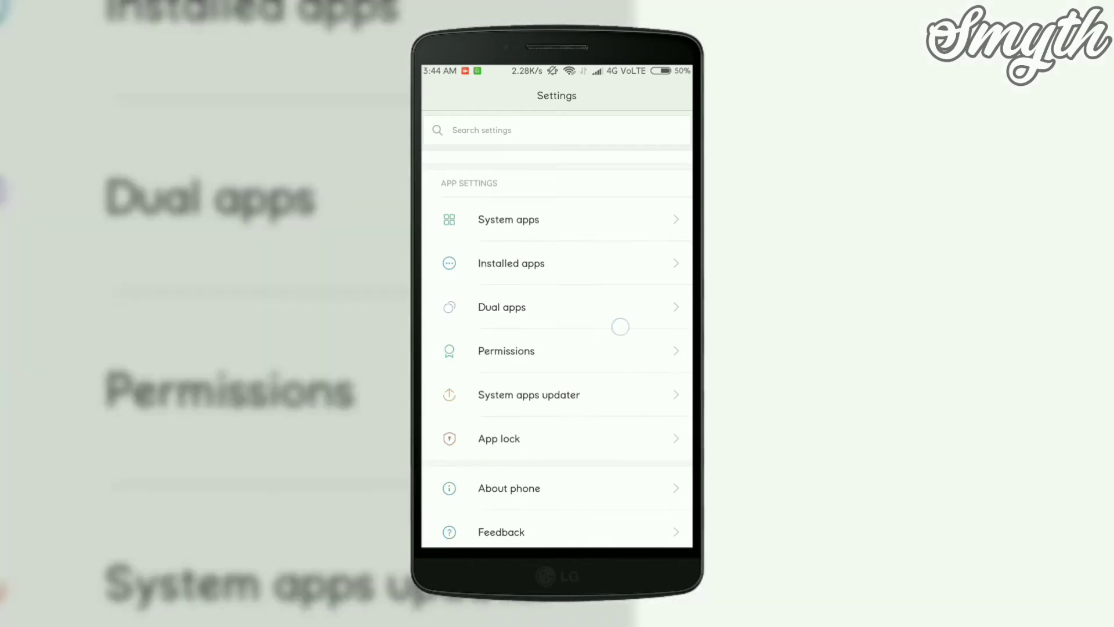
left_click(557, 487)
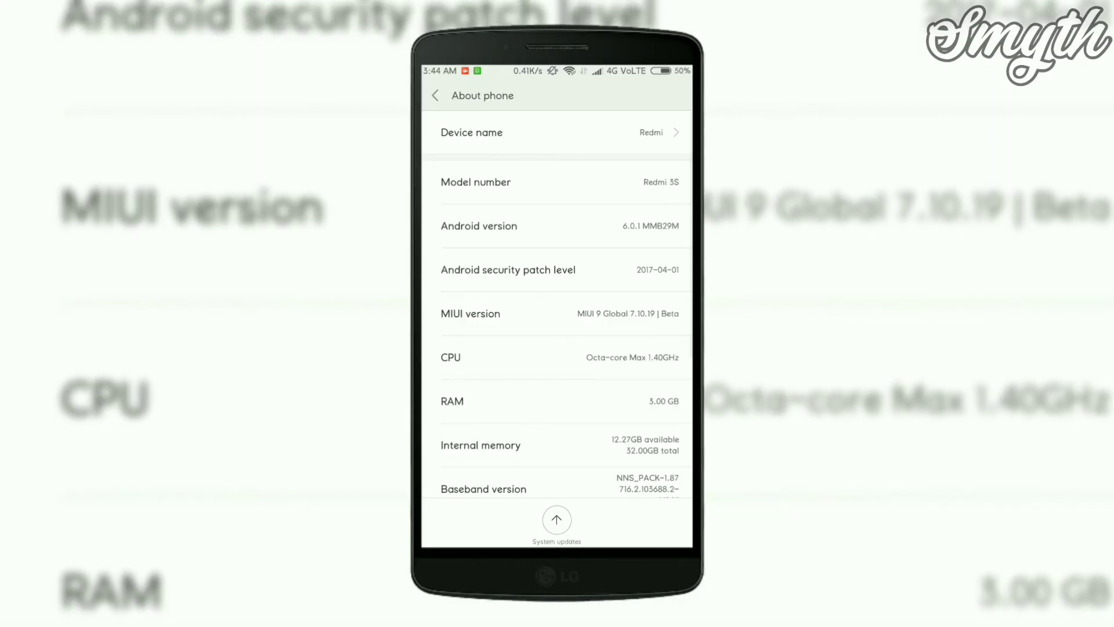
left_click(556, 520)
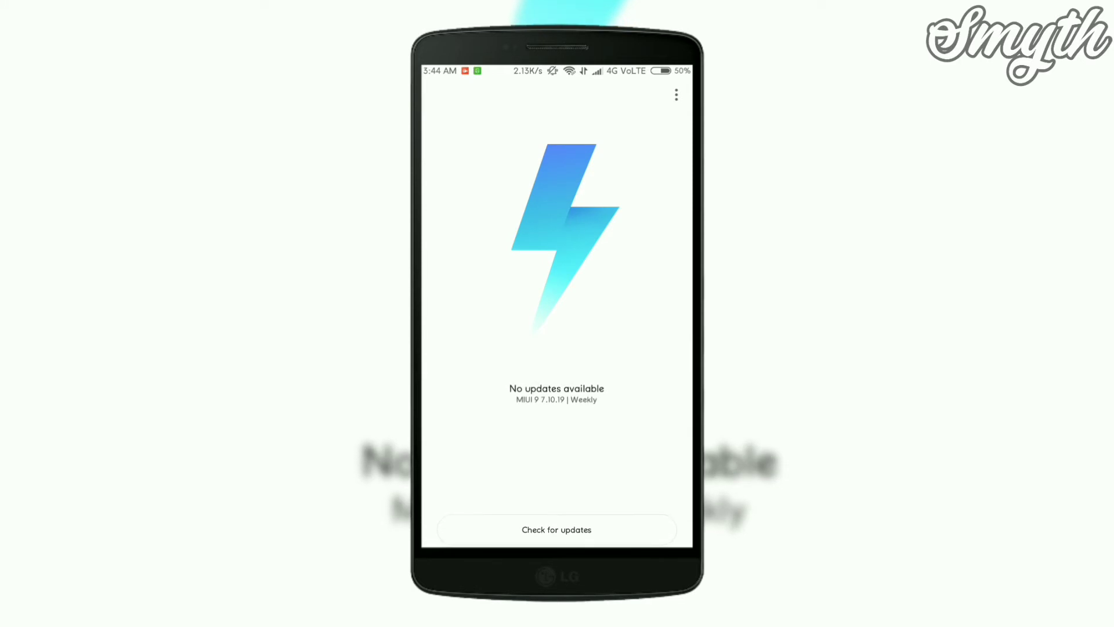
left_click(676, 94)
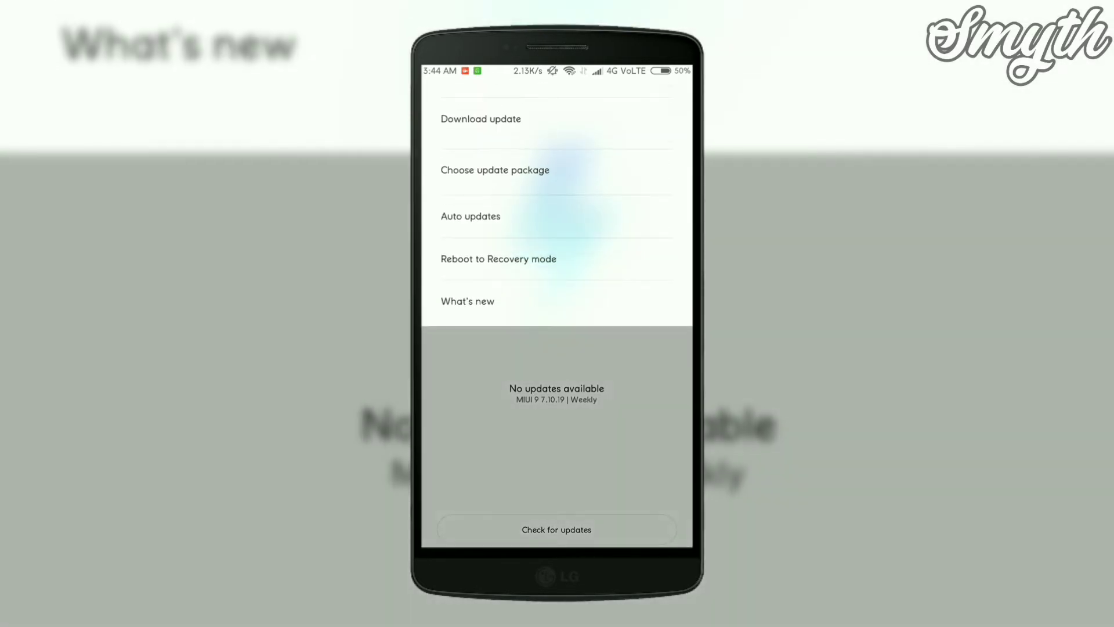
left_click(590, 182)
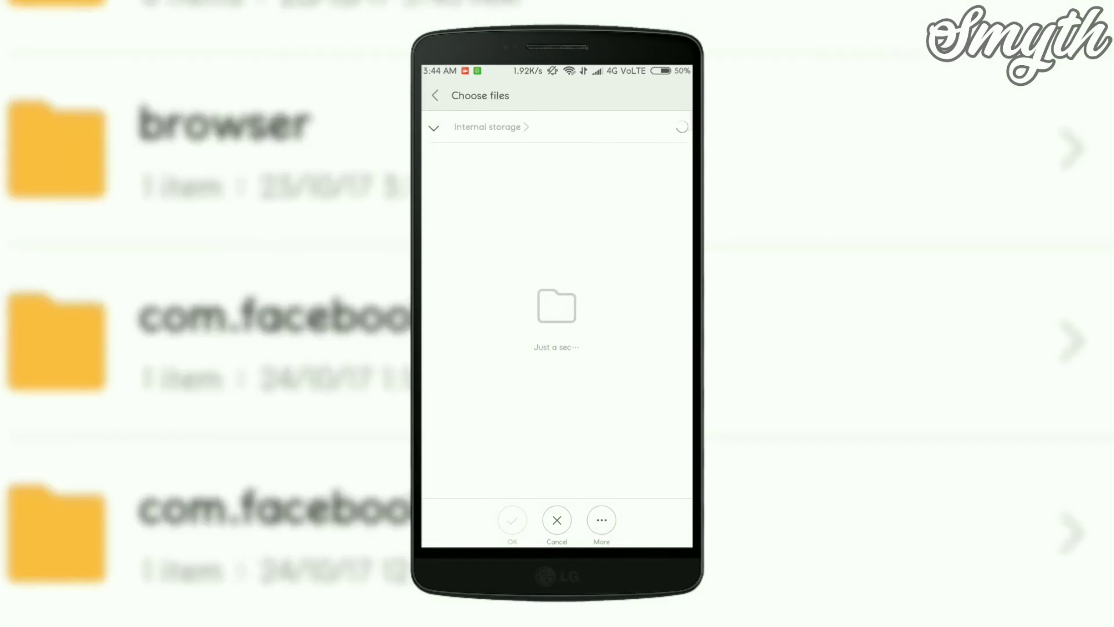
scroll(569, 392, "down", 5)
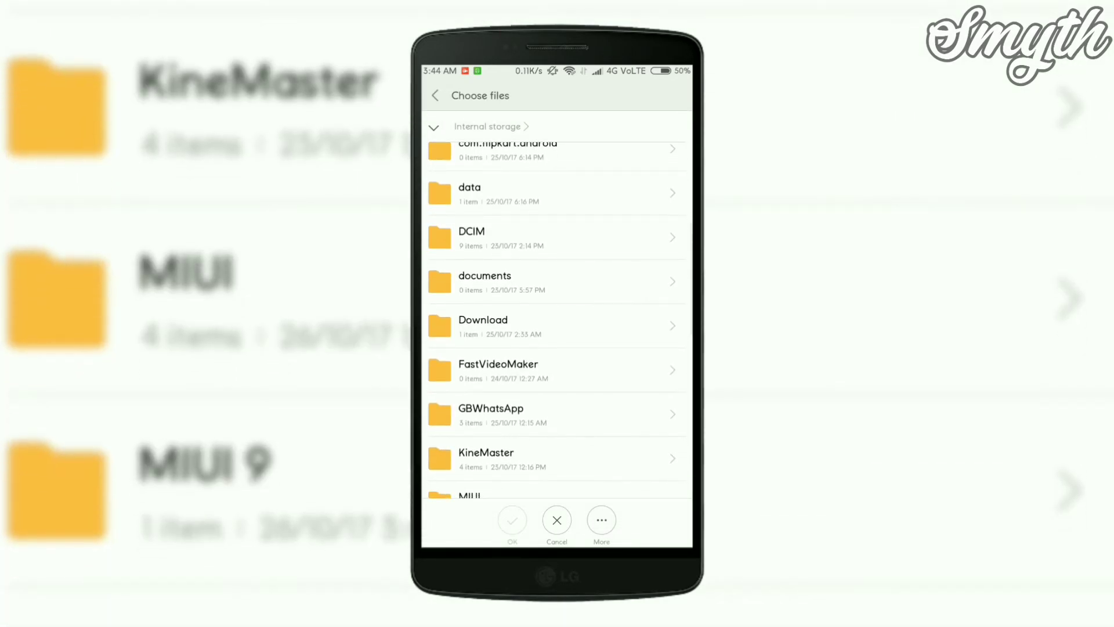
scroll(600, 249, "down", 5)
In the MIUI 9 folder, tick the miui_HM3SGlobal_7.10.19 zip and confirm it with OK
left_click(487, 298)
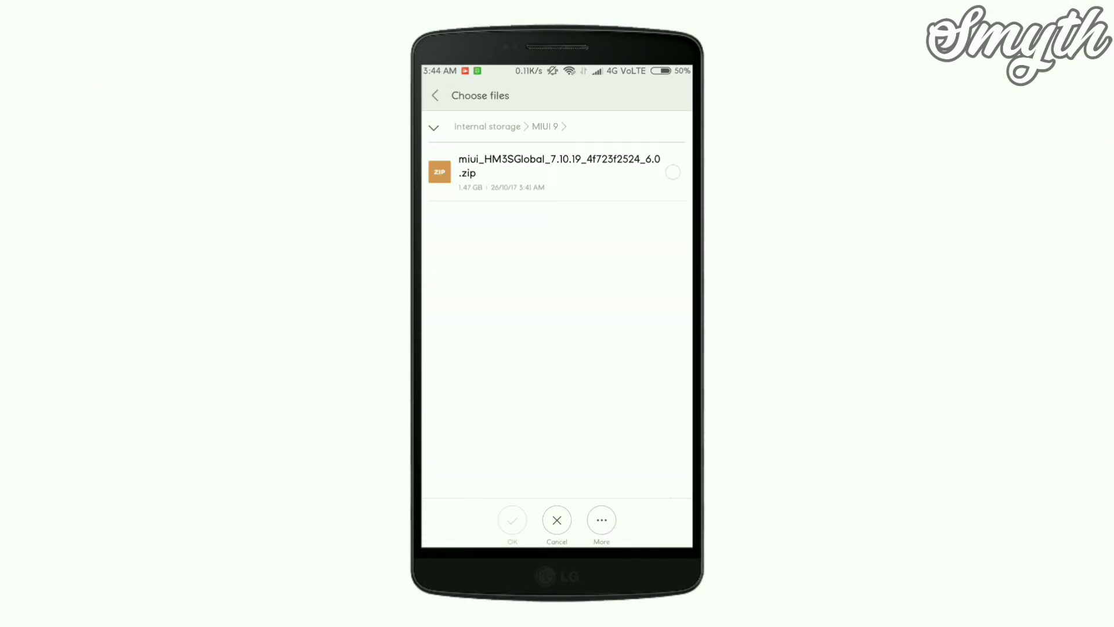
left_click(601, 171)
left_click(512, 519)
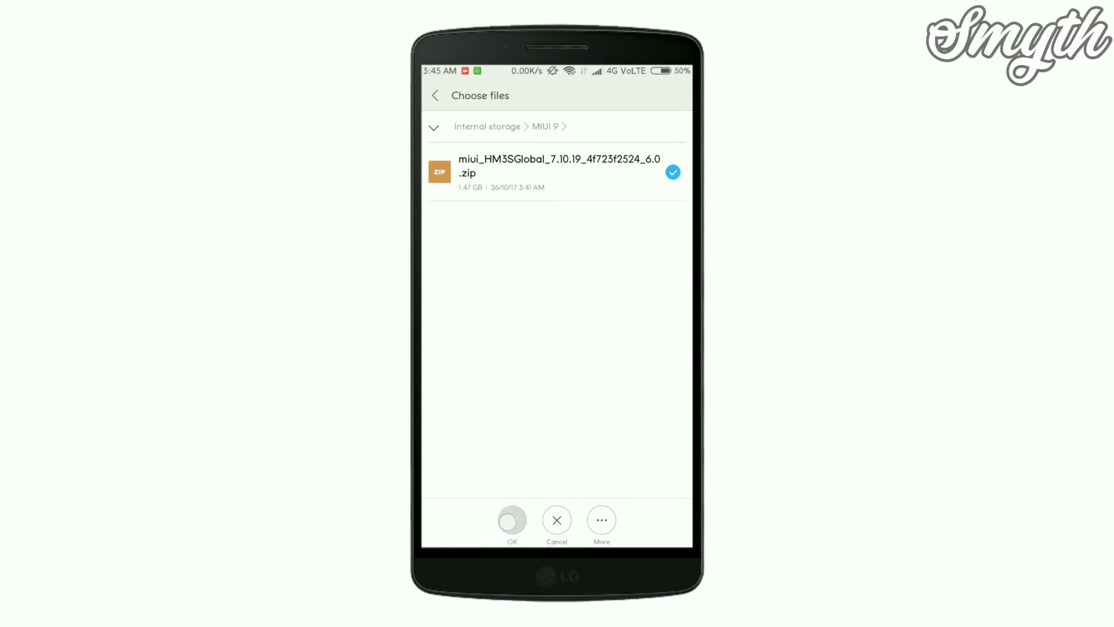